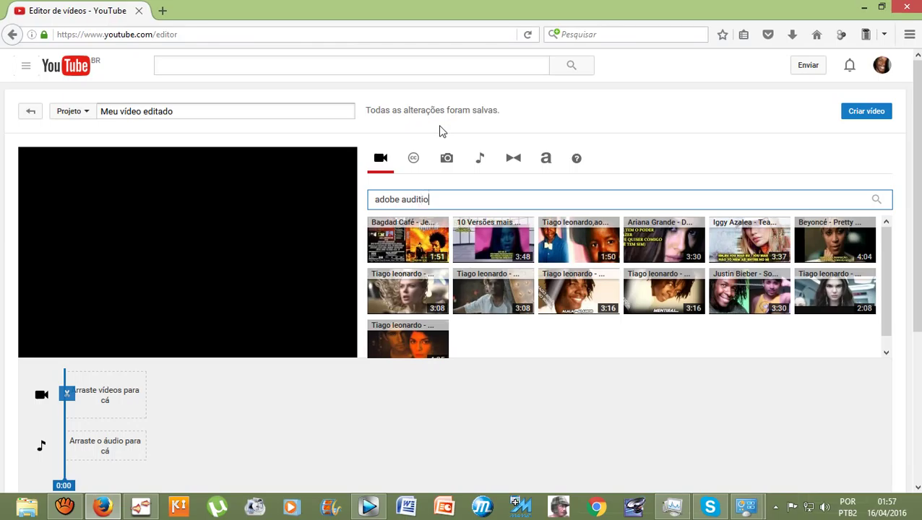
Step: Search the video library for "adobe audition" and add all six clips of the first result row to the video track
{"action": "left_click", "coordinate": [877, 198]}
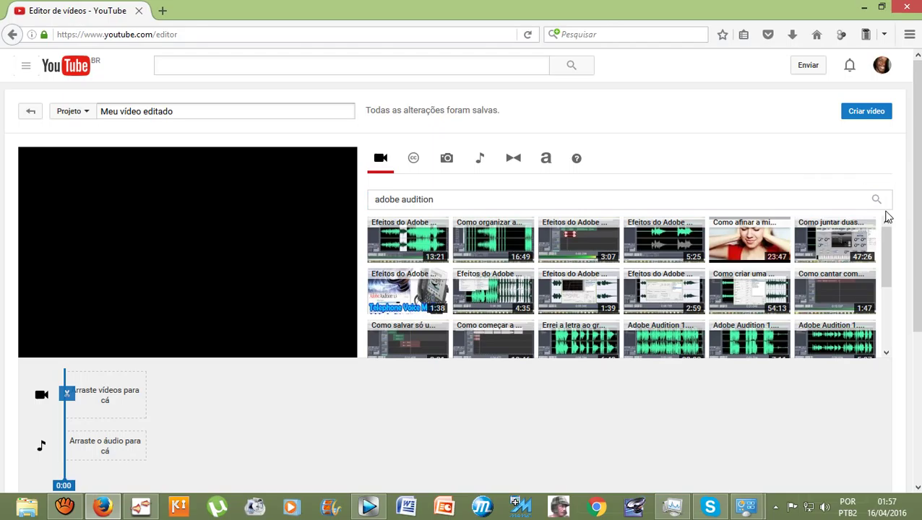
{"action": "scroll", "coordinate": [777, 284], "scroll_direction": "down", "scroll_amount": 1}
{"action": "scroll", "coordinate": [780, 282], "scroll_direction": "down", "scroll_amount": 5}
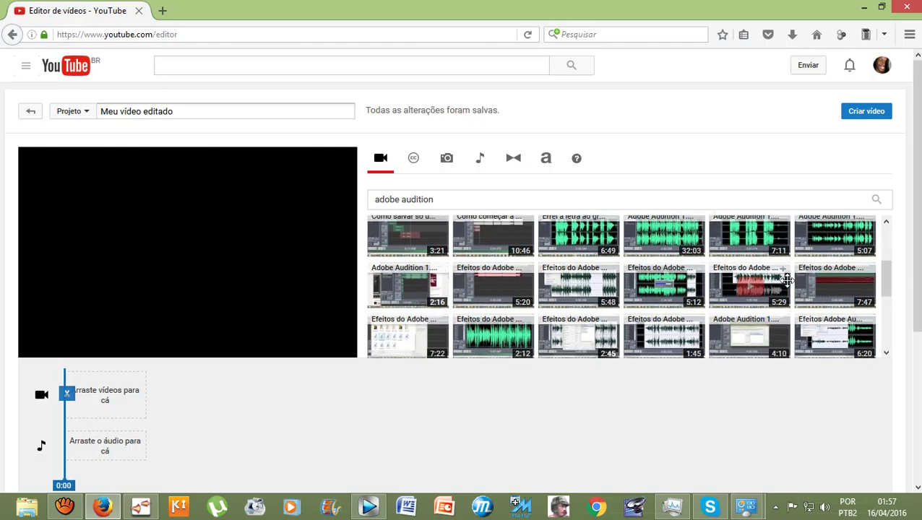
{"action": "scroll", "coordinate": [788, 281], "scroll_direction": "down", "scroll_amount": 10}
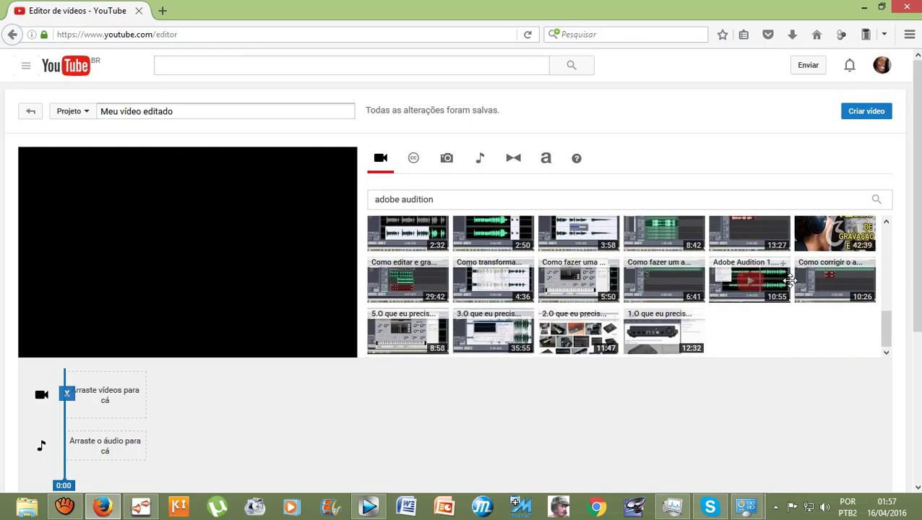
{"action": "scroll", "coordinate": [800, 281], "scroll_direction": "up", "scroll_amount": 10}
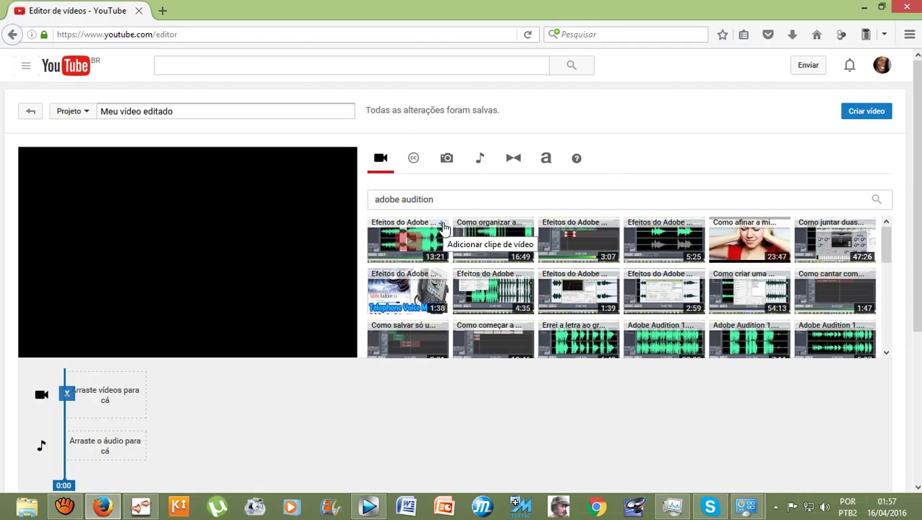
{"action": "left_click", "coordinate": [442, 226]}
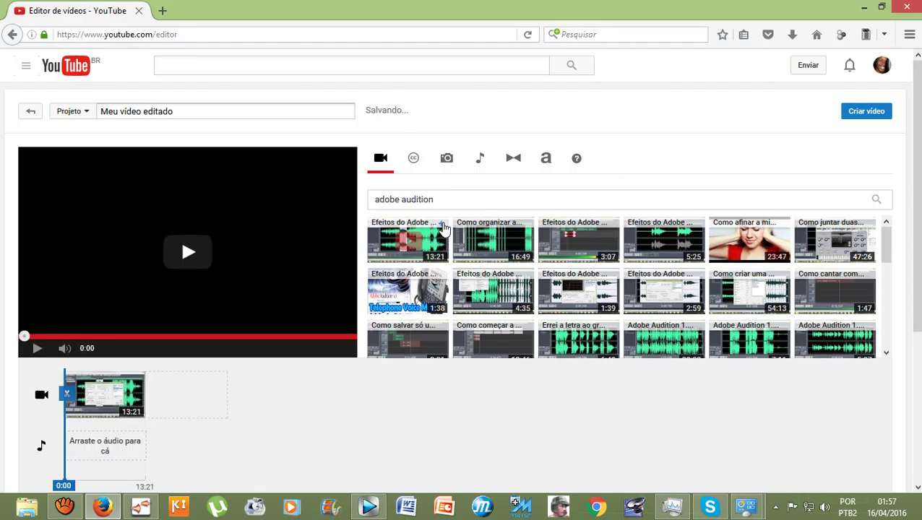
{"action": "left_click", "coordinate": [525, 223]}
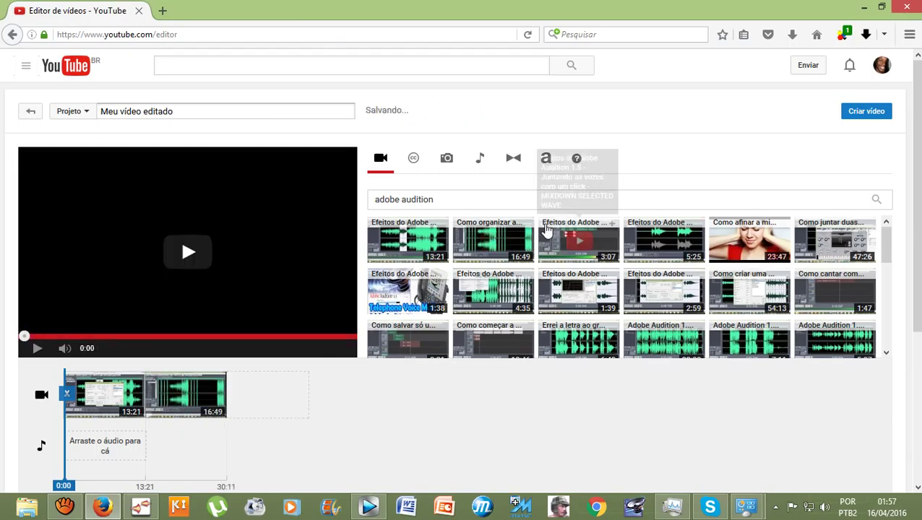
{"action": "left_click", "coordinate": [612, 226]}
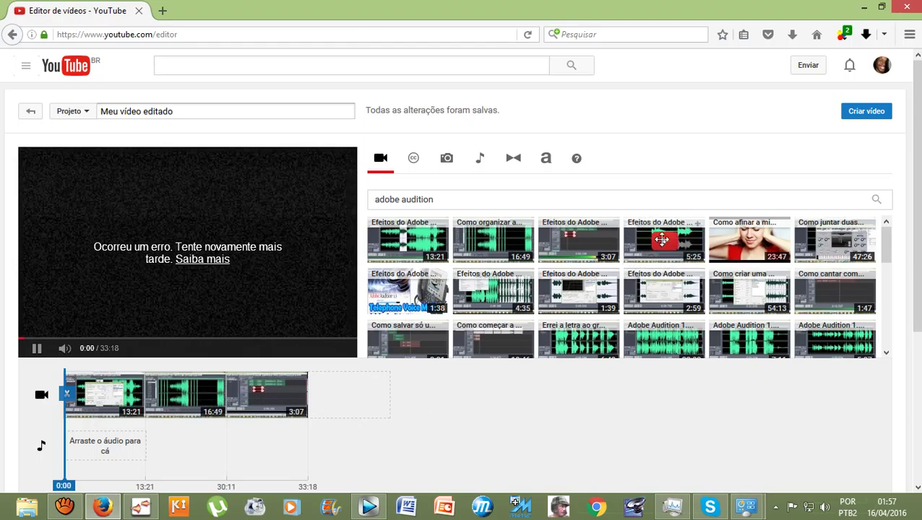
{"action": "left_click", "coordinate": [697, 226]}
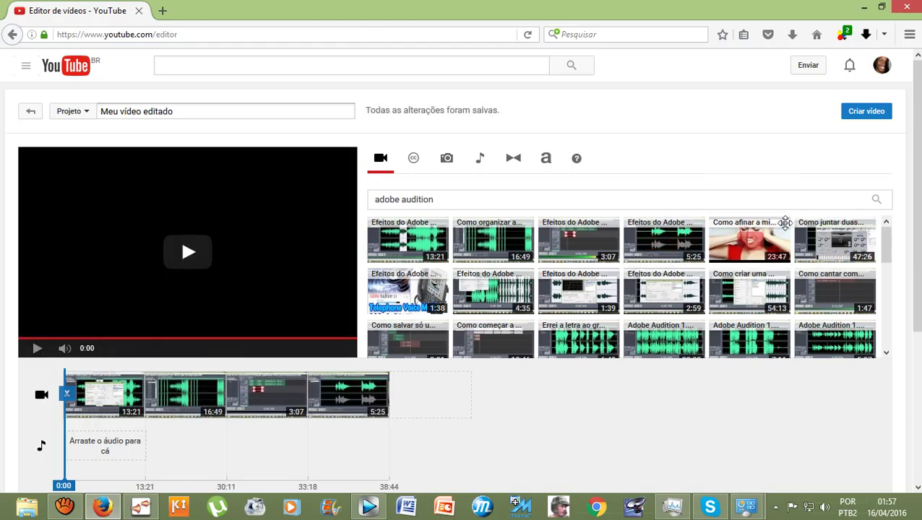
{"action": "left_click", "coordinate": [748, 228]}
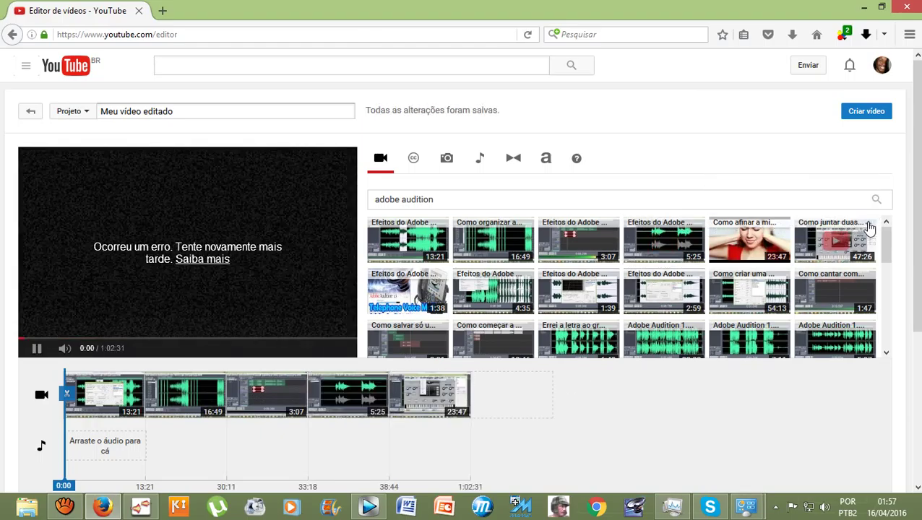
{"action": "left_click", "coordinate": [869, 230]}
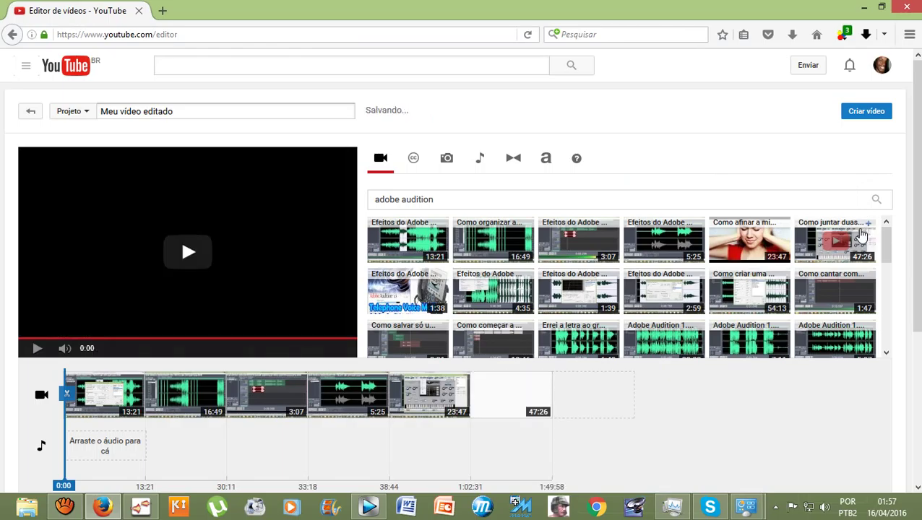
Step: Add the second-row clips lasting 1:38, 4:35, 1:39, 2:59 and 1:47 to the video track
{"action": "left_click", "coordinate": [444, 279]}
{"action": "left_click", "coordinate": [530, 279]}
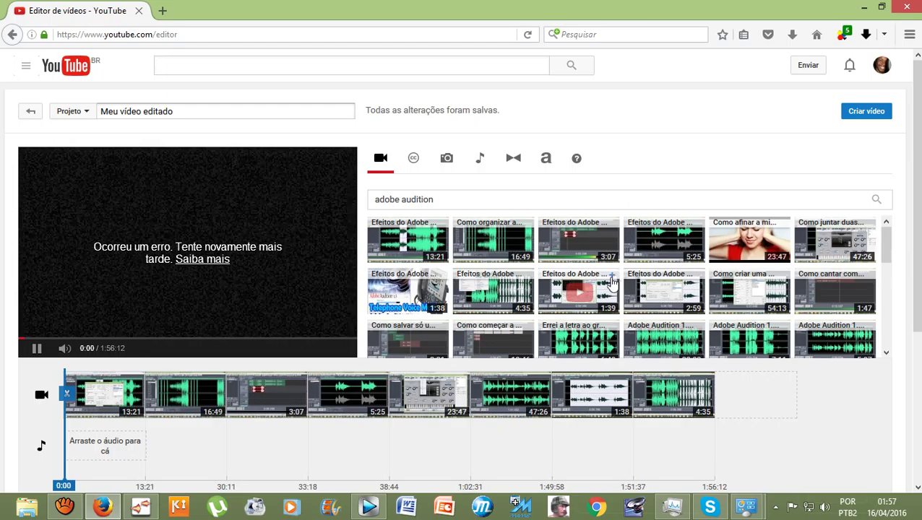
{"action": "left_click", "coordinate": [613, 281]}
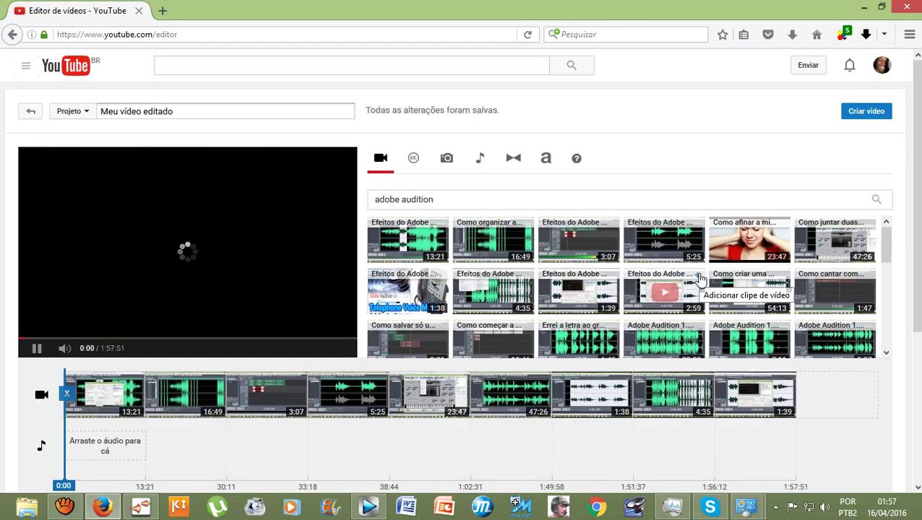
{"action": "left_click", "coordinate": [698, 279]}
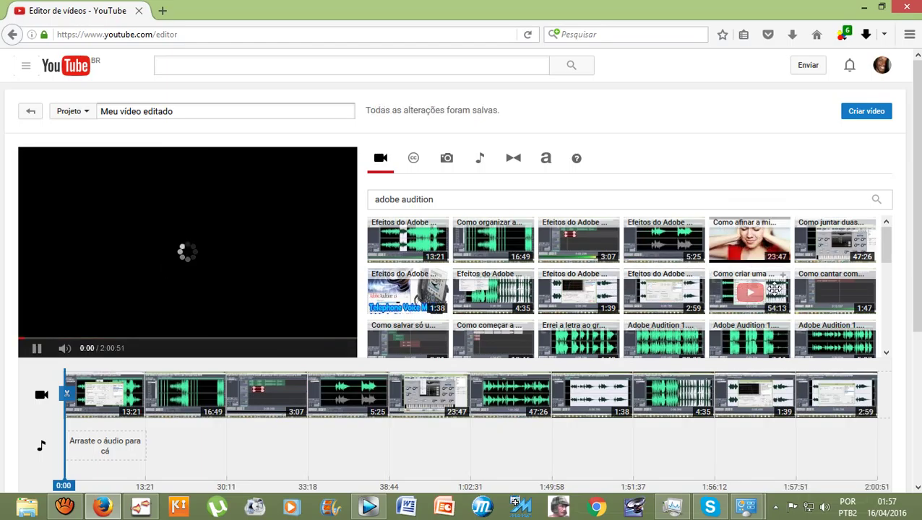
{"action": "left_click", "coordinate": [871, 281]}
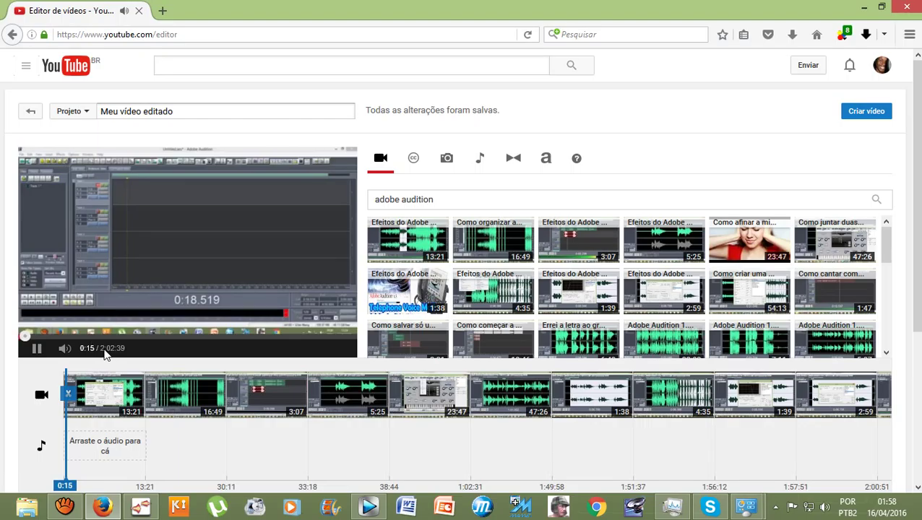
Step: Add the third-row clips lasting 3:21, 10:46, 6:49 and 32:03 to the video track
{"action": "mouse_move", "coordinate": [767, 334]}
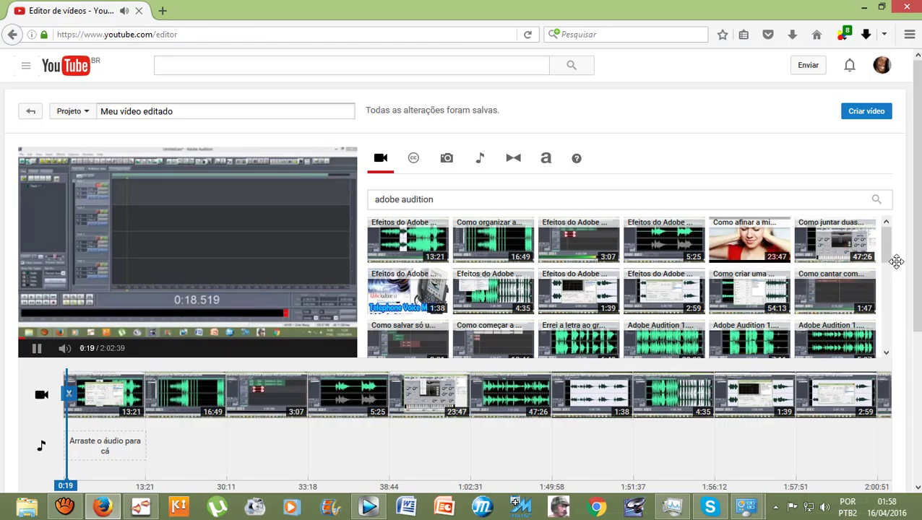
{"action": "left_click_drag", "start_coordinate": [889, 255], "coordinate": [887, 289]}
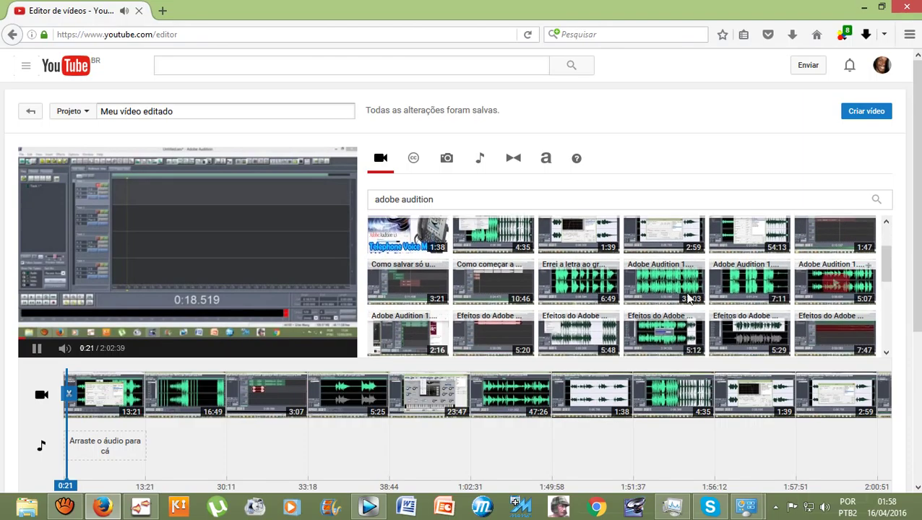
{"action": "left_click", "coordinate": [443, 266]}
{"action": "left_click", "coordinate": [527, 266]}
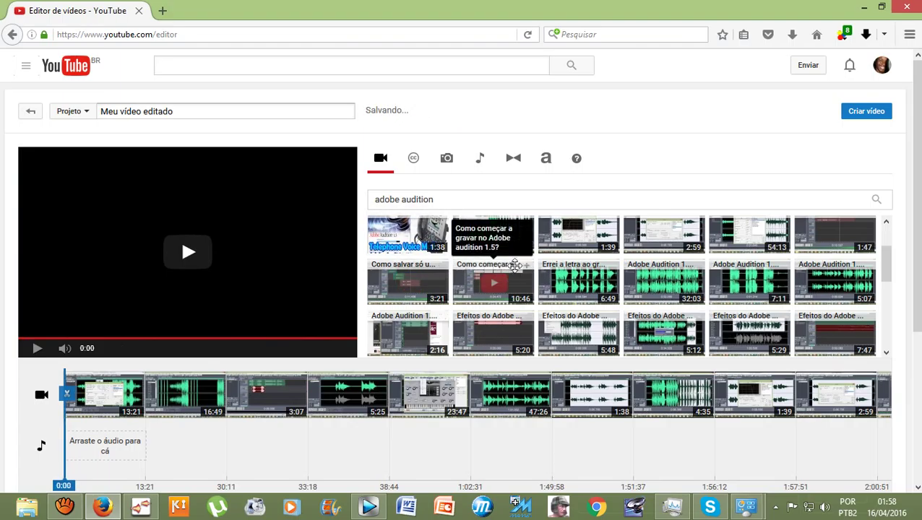
{"action": "left_click", "coordinate": [612, 268]}
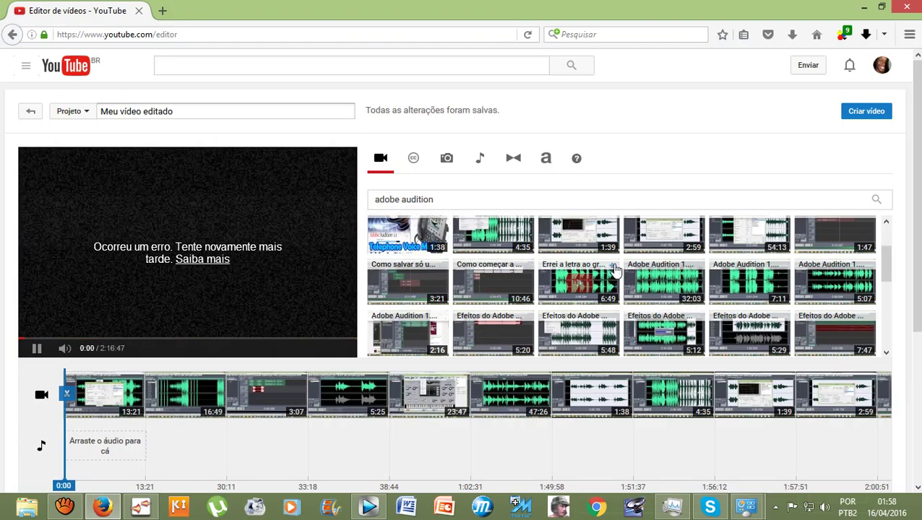
{"action": "left_click", "coordinate": [690, 265]}
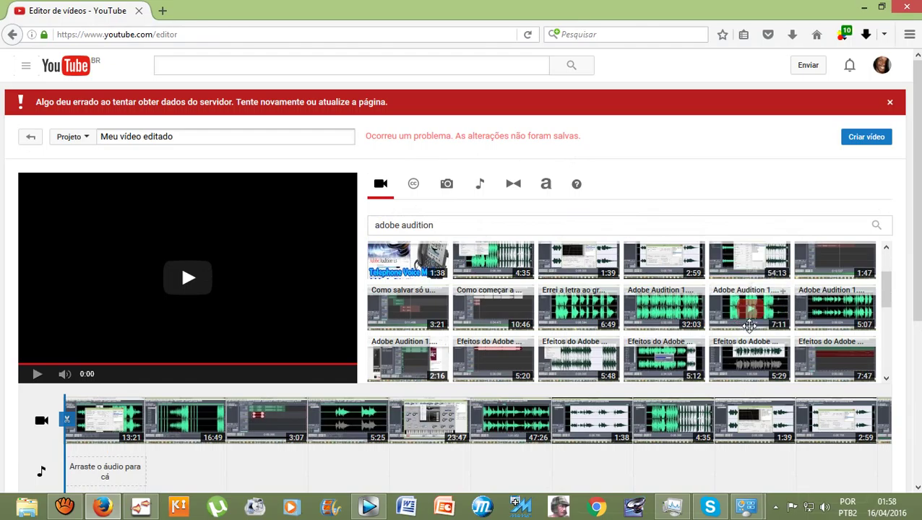
Step: Add the clips lasting 7:22, 10:26 and 5:50 to the video track, and remove the first clip from the timeline
{"action": "scroll", "coordinate": [746, 326], "scroll_direction": "down", "scroll_amount": 1}
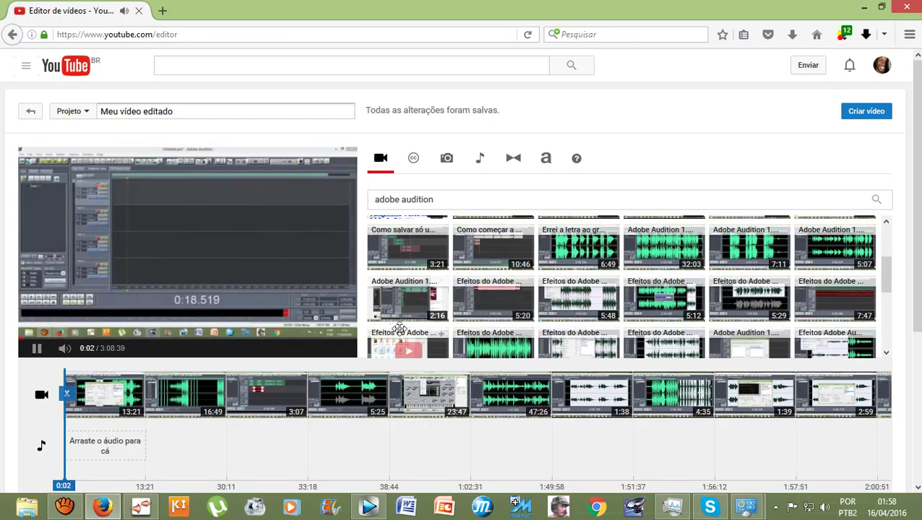
{"action": "left_click", "coordinate": [439, 338]}
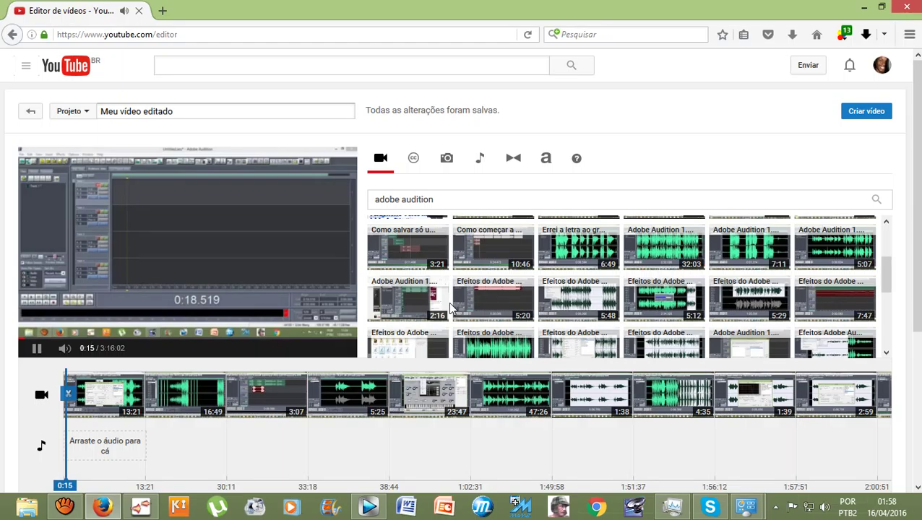
{"action": "left_click_drag", "start_coordinate": [890, 284], "coordinate": [882, 321]}
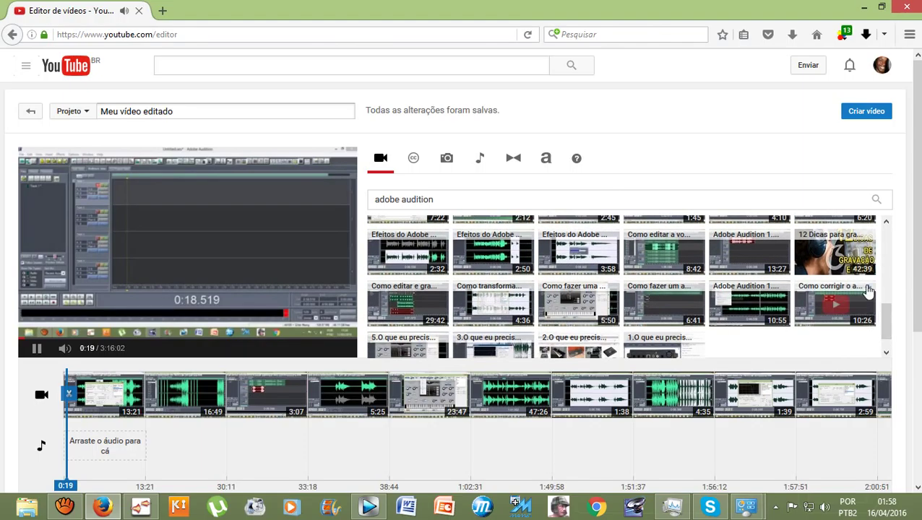
{"action": "left_click", "coordinate": [869, 289]}
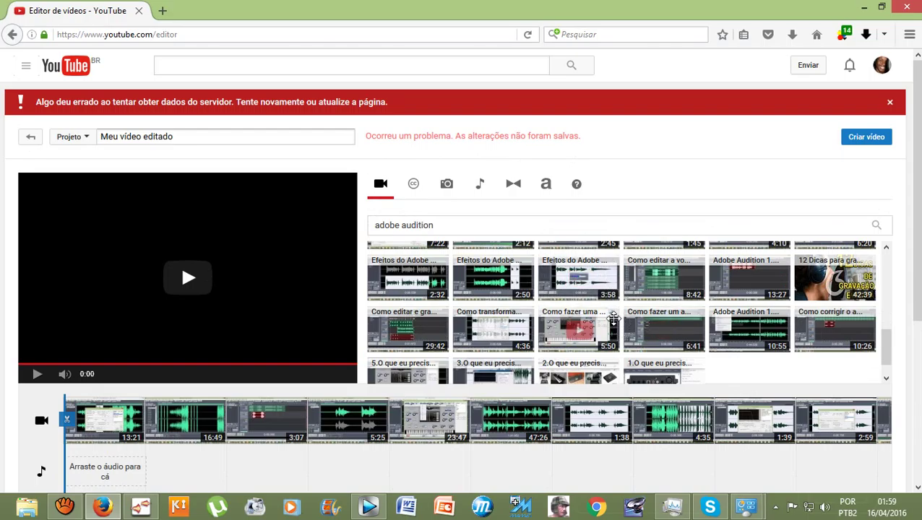
{"action": "left_click", "coordinate": [612, 318]}
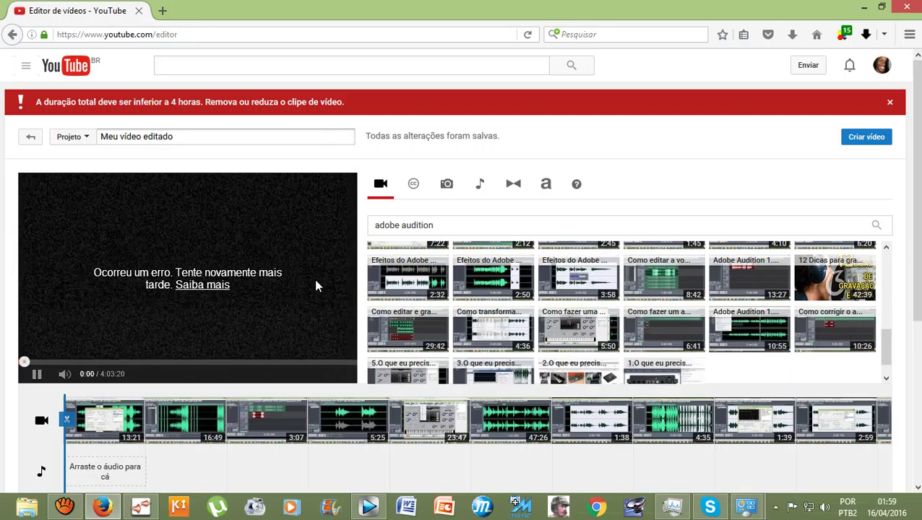
{"action": "mouse_move", "coordinate": [137, 405]}
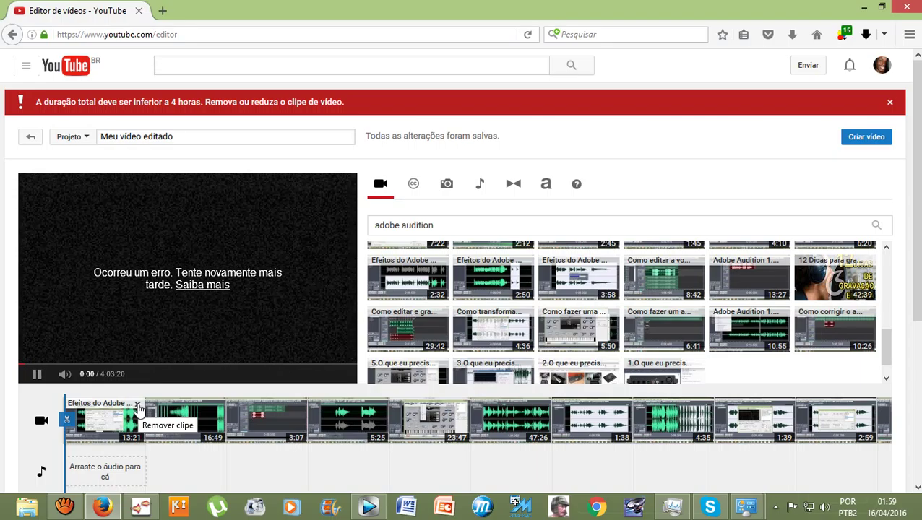
{"action": "left_click", "coordinate": [137, 405]}
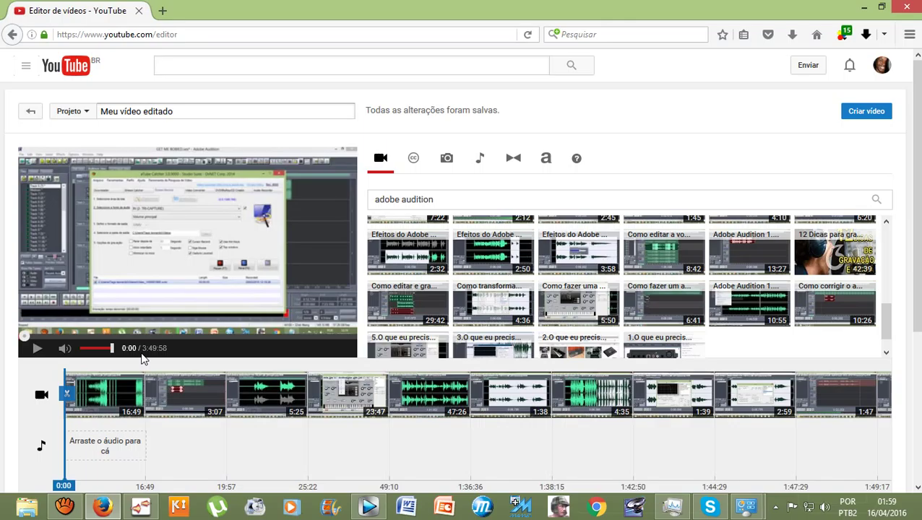
Step: Rename the project as "Videoaulas do Adobe Audition 1.5"
{"action": "left_click", "coordinate": [177, 112]}
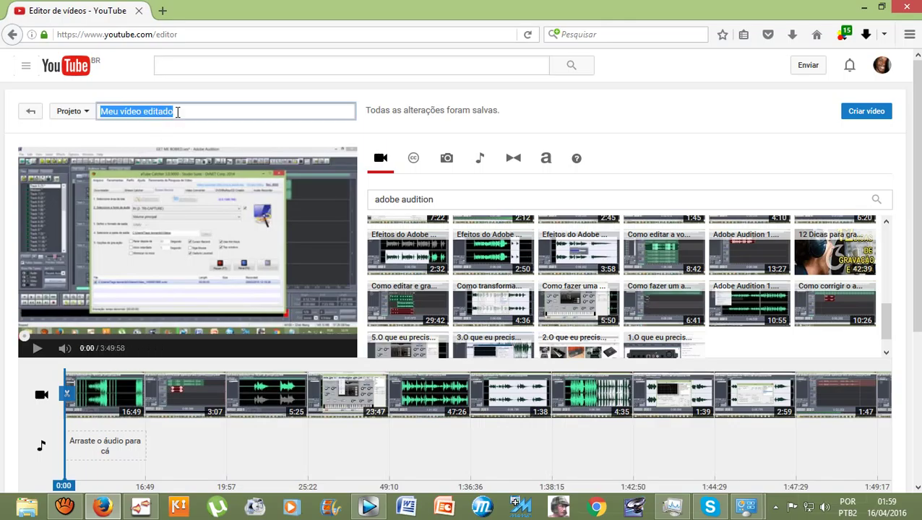
{"action": "key", "text": "BackSpace"}
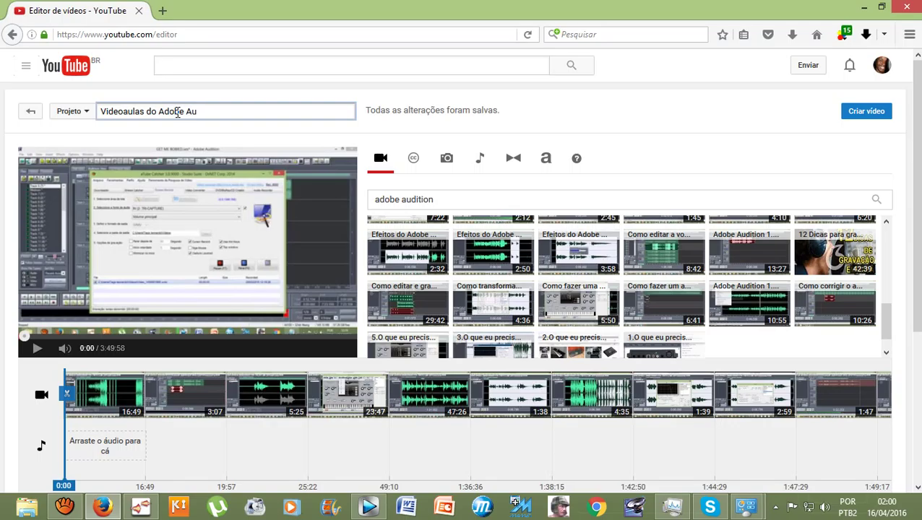
{"action": "type", "text": "itiom"}
{"action": "key", "text": "BackSpace"}
{"action": "type", "text": "n 1.5"}
Step: Replace the video library search with "beyoncé" and look at the matching clips
{"action": "left_click", "coordinate": [442, 199]}
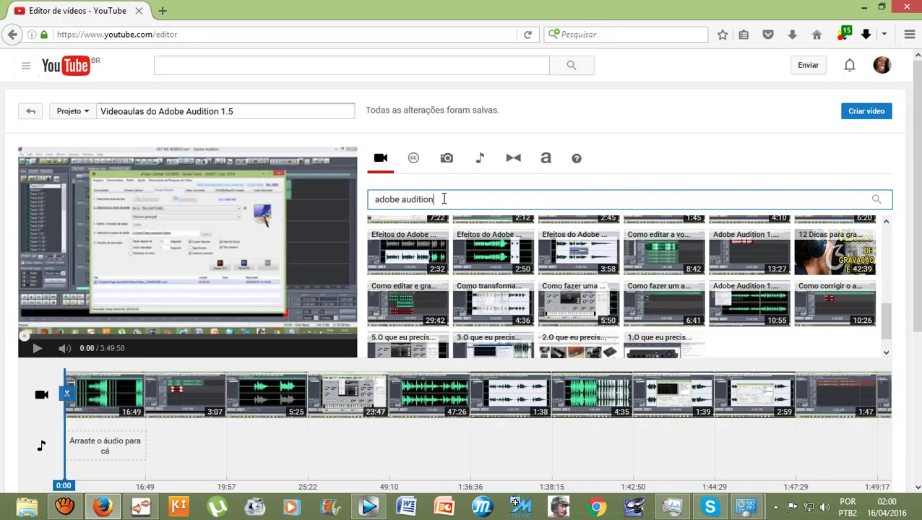
{"action": "key", "text": "BackSpace"}
{"action": "key", "text": "BackSpace"}
{"action": "key", "text": "BackSpace"}
{"action": "key", "text": "BackSpace"}
{"action": "key", "text": "BackSpace"}
{"action": "key", "text": "BackSpace"}
{"action": "key", "text": "BackSpace"}
{"action": "key", "text": "BackSpace"}
{"action": "key", "text": "BackSpace"}
{"action": "key", "text": "BackSpace"}
{"action": "key", "text": "BackSpace"}
{"action": "key", "text": "BackSpace"}
{"action": "key", "text": "BackSpace"}
{"action": "key", "text": "BackSpace"}
{"action": "type", "text": "beyoncé"}
{"action": "left_click", "coordinate": [876, 200]}
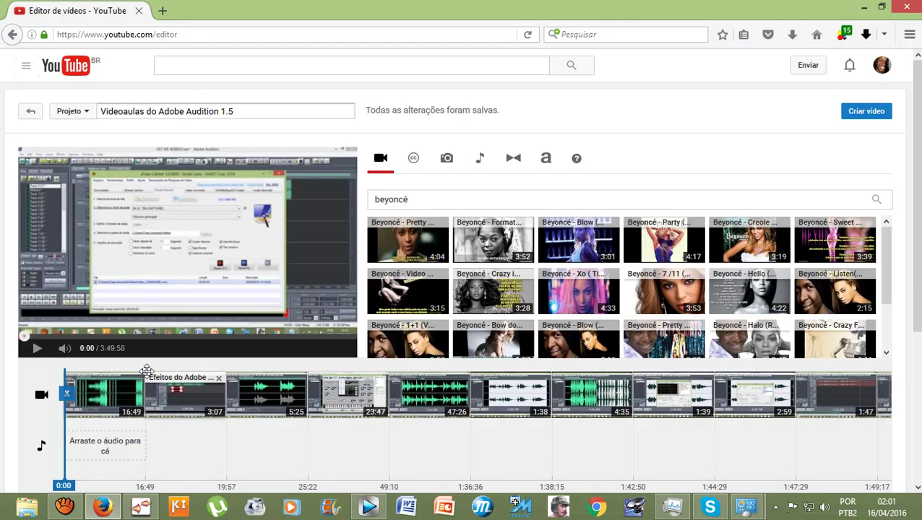
Step: Create the video from the edited project "Videoaulas do Adobe Audition 1.5"
{"action": "left_click", "coordinate": [241, 112]}
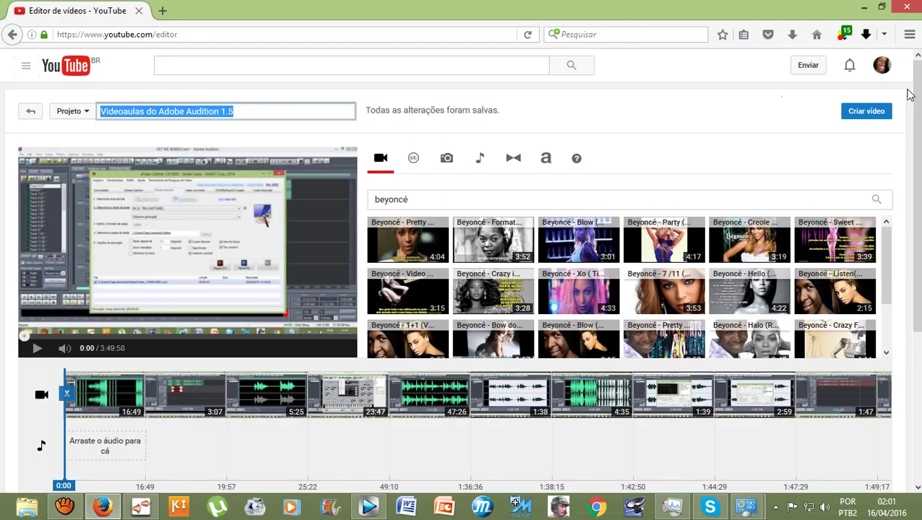
{"action": "left_click", "coordinate": [867, 118]}
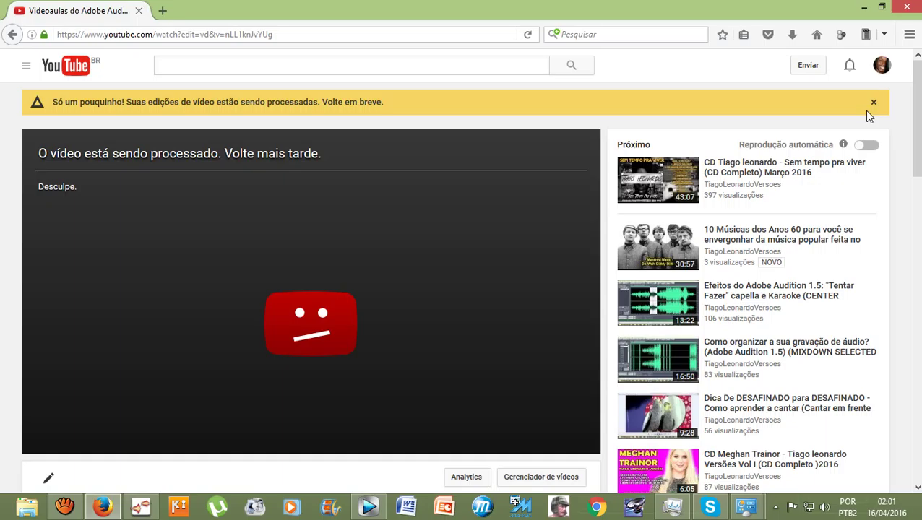
Step: Replace the new video's default description with "Videoaulas" and save it
{"action": "scroll", "coordinate": [576, 293], "scroll_direction": "down", "scroll_amount": 4}
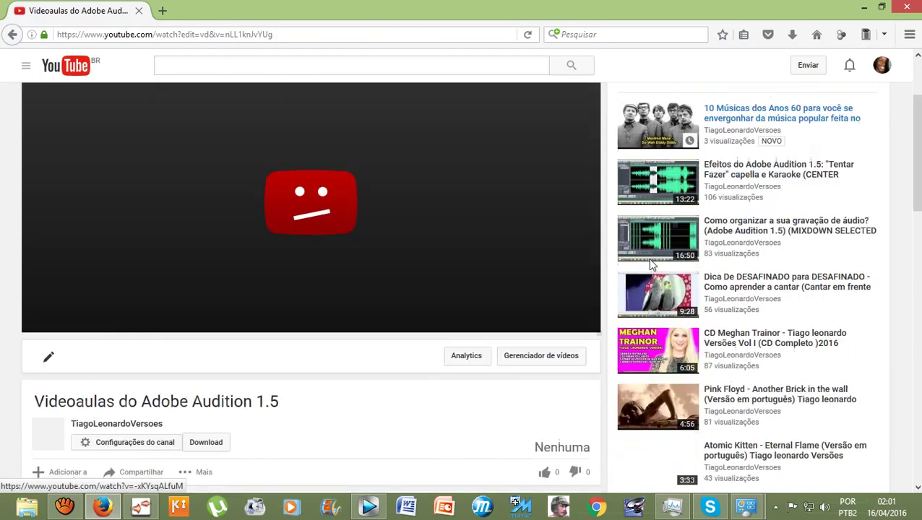
{"action": "scroll", "coordinate": [564, 297], "scroll_direction": "down", "scroll_amount": 2}
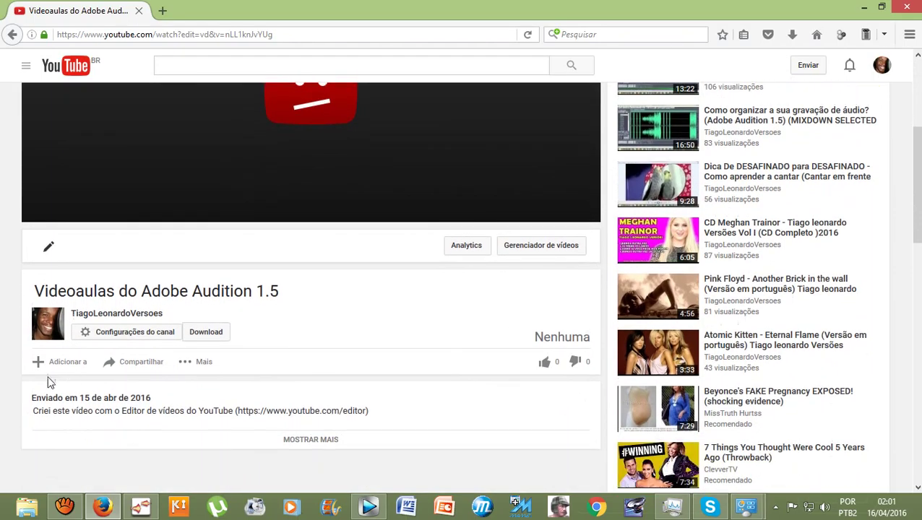
{"action": "left_click", "coordinate": [49, 414]}
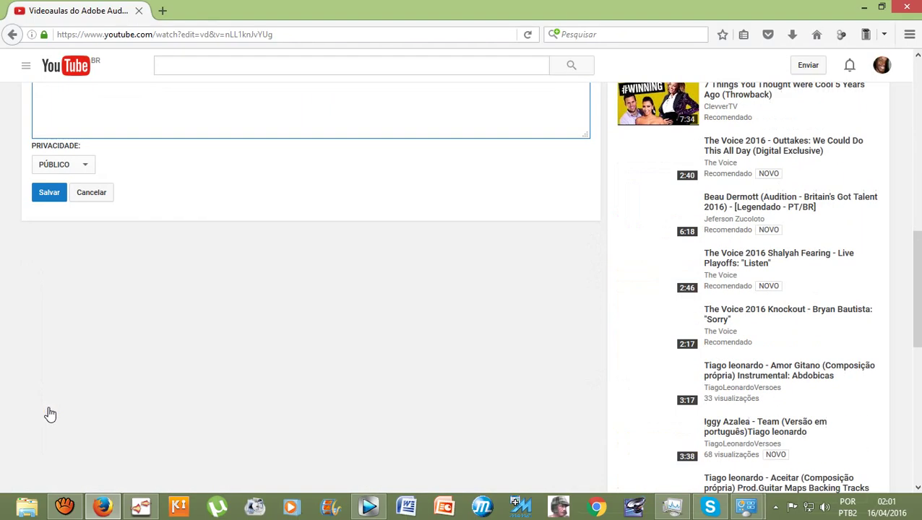
{"action": "scroll", "coordinate": [164, 337], "scroll_direction": "up", "scroll_amount": 6}
{"action": "key", "text": "ctrl+a"}
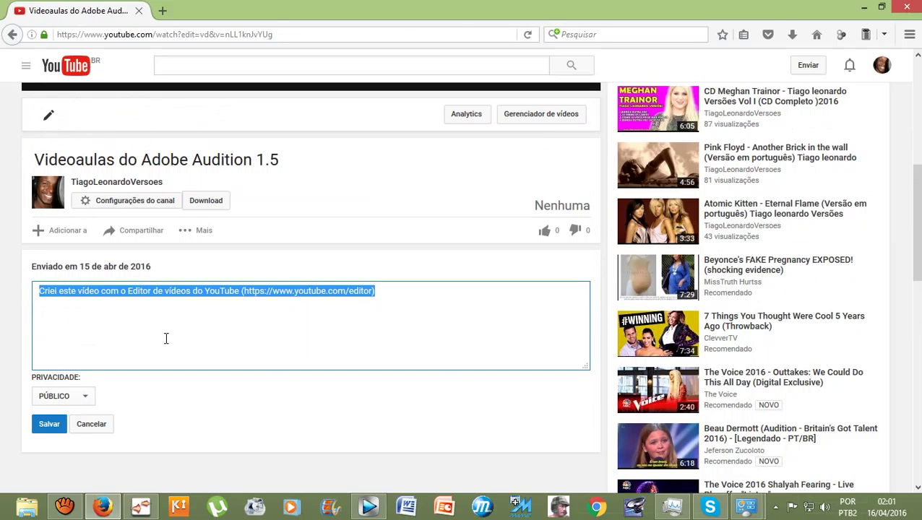
{"action": "type", "text": "Video"}
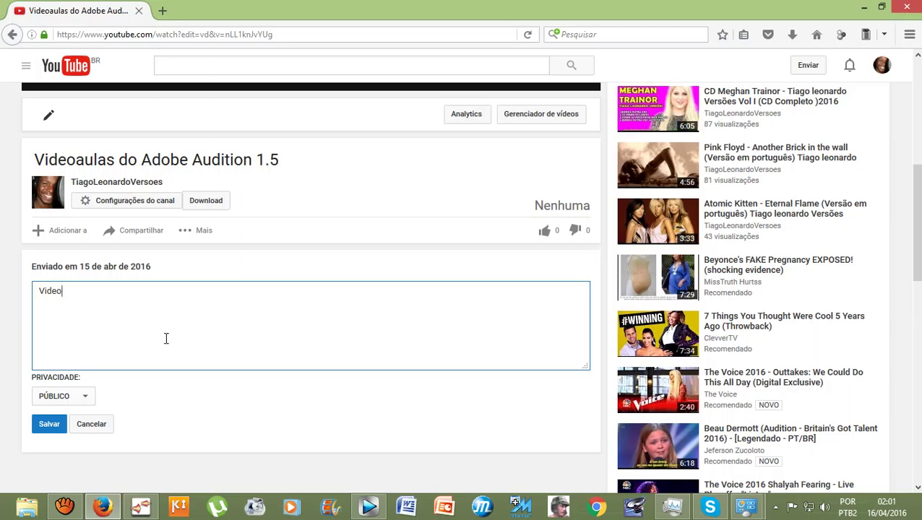
{"action": "type", "text": "aulas"}
{"action": "left_click", "coordinate": [49, 427]}
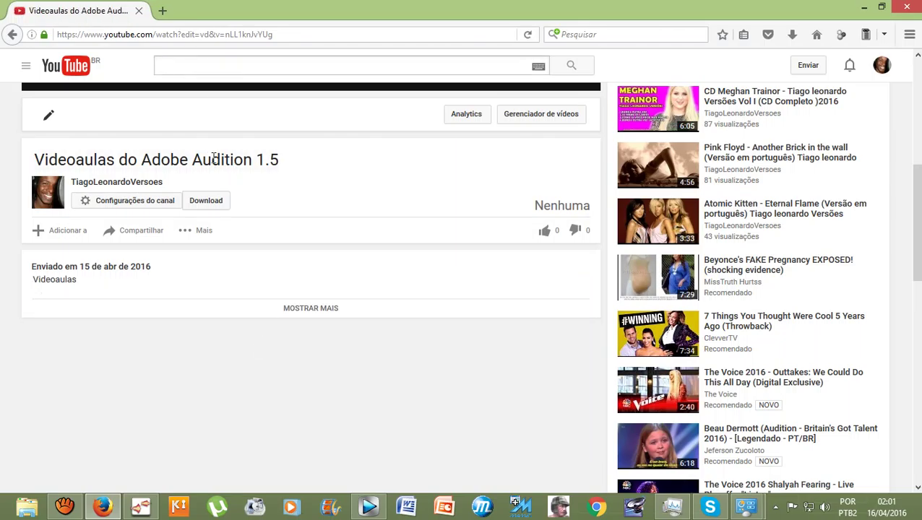
Step: Open the YouTube home page and return to the new video's page
{"action": "scroll", "coordinate": [212, 158], "scroll_direction": "up", "scroll_amount": 5}
{"action": "left_click", "coordinate": [70, 67]}
{"action": "left_click", "coordinate": [12, 35]}
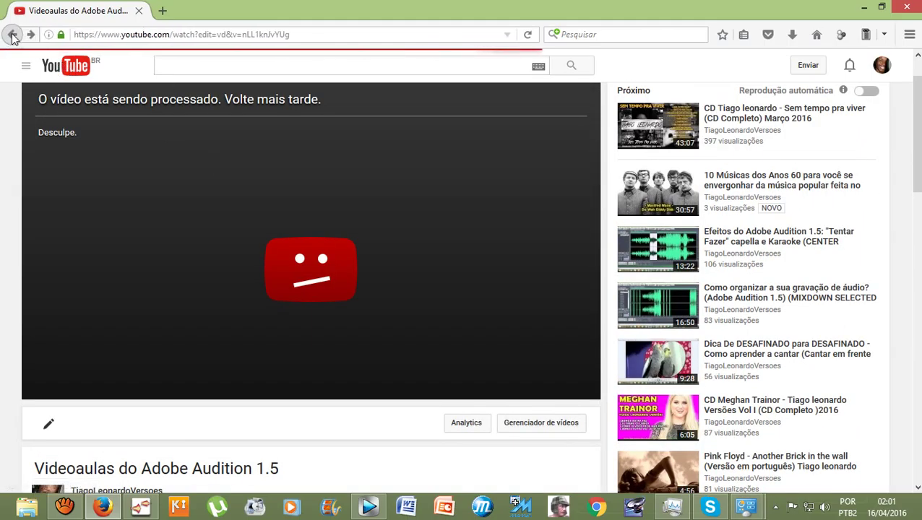